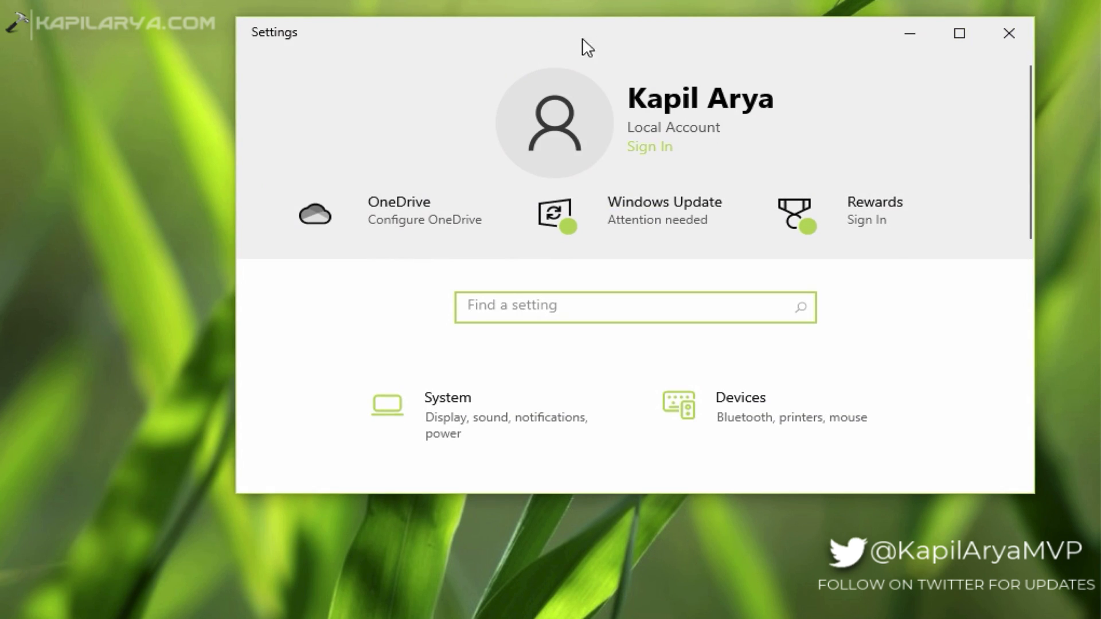
# Step: Go to Update & Security > Windows Insider Program and see that the page stays blank
pyautogui.moveTo(583, 40); pyautogui.dragTo(474, 65)
pyautogui.scroll(-10, 546, 447)
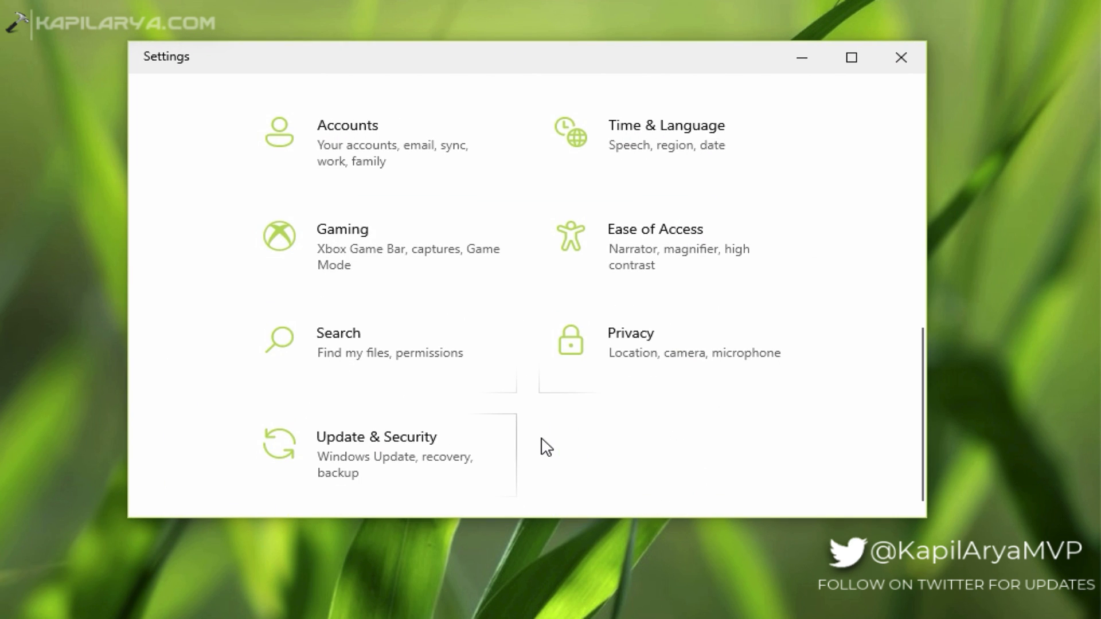
pyautogui.click(434, 439)
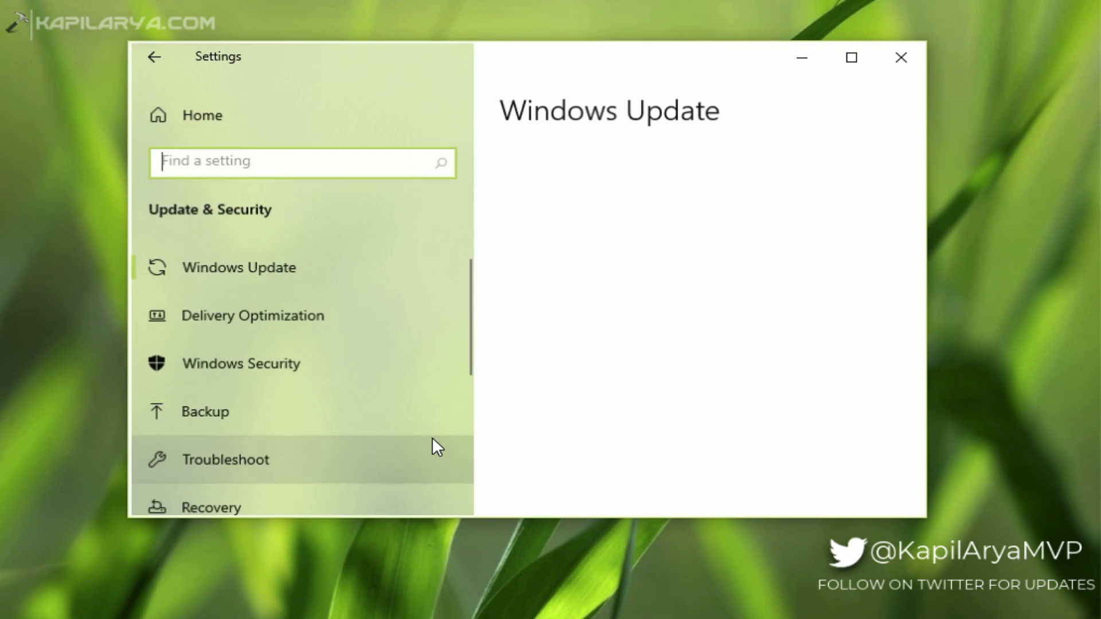
pyautogui.scroll(-5, 432, 437)
pyautogui.click(354, 406)
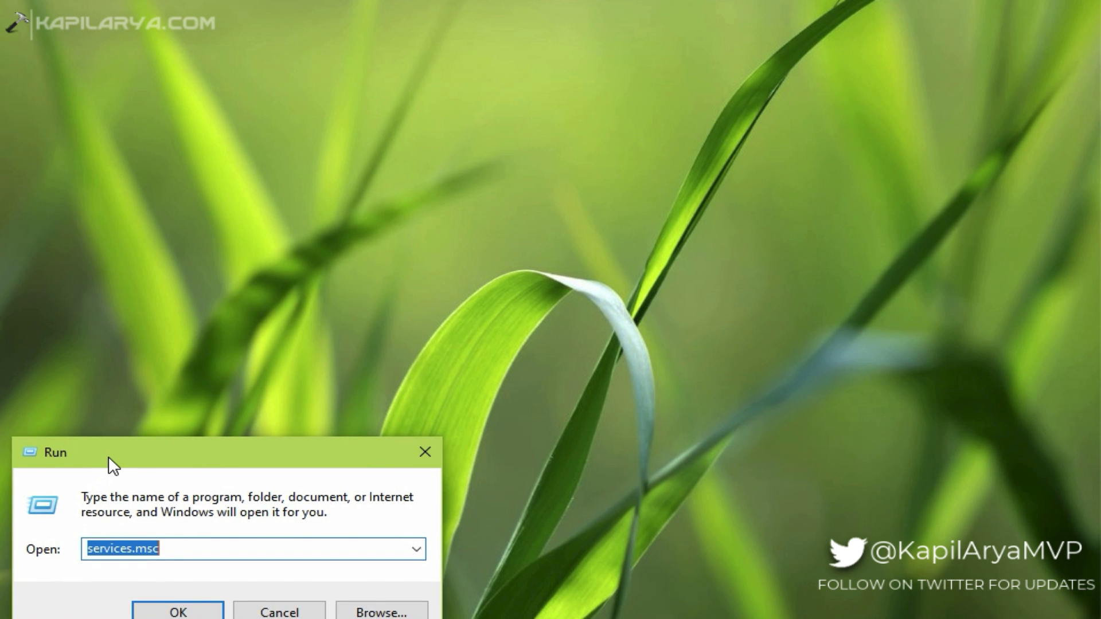
# Step: In Services, select the Connected User Experiences and Telemetry service, currently startup type Disabled
pyautogui.moveTo(108, 454); pyautogui.dragTo(366, 249)
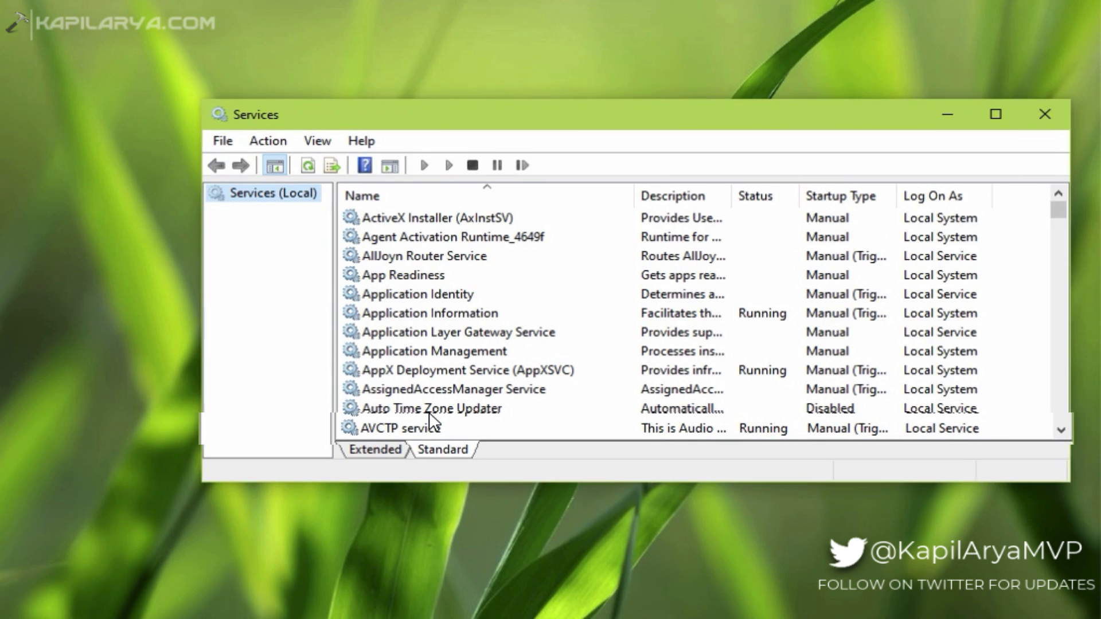
pyautogui.scroll(-2, 456, 362)
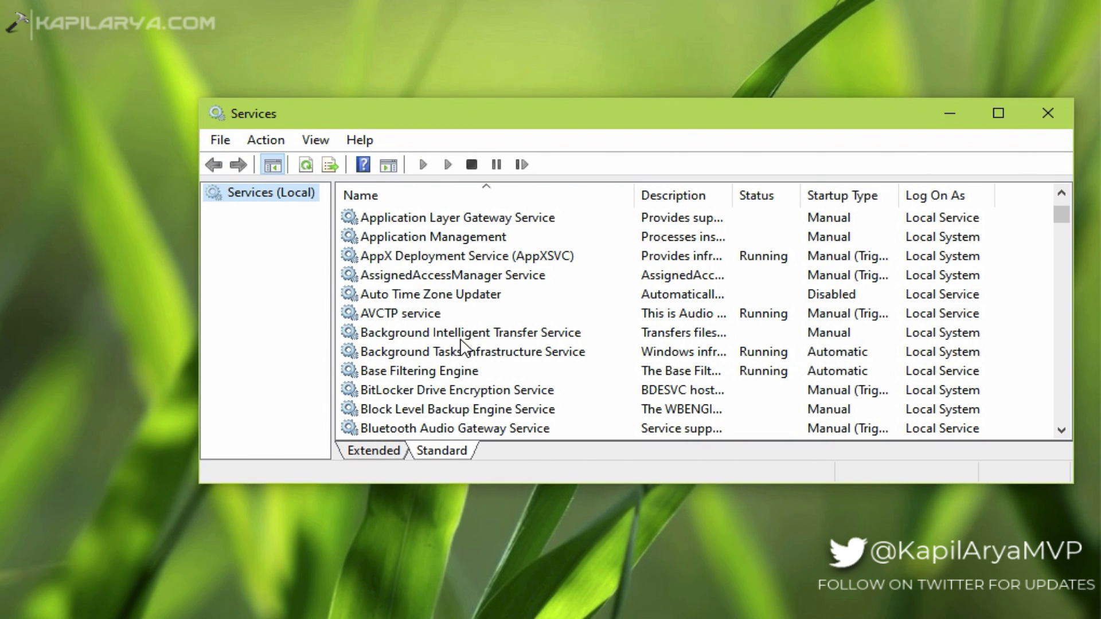
pyautogui.moveTo(516, 111); pyautogui.dragTo(463, 132)
pyautogui.scroll(-3, 443, 425)
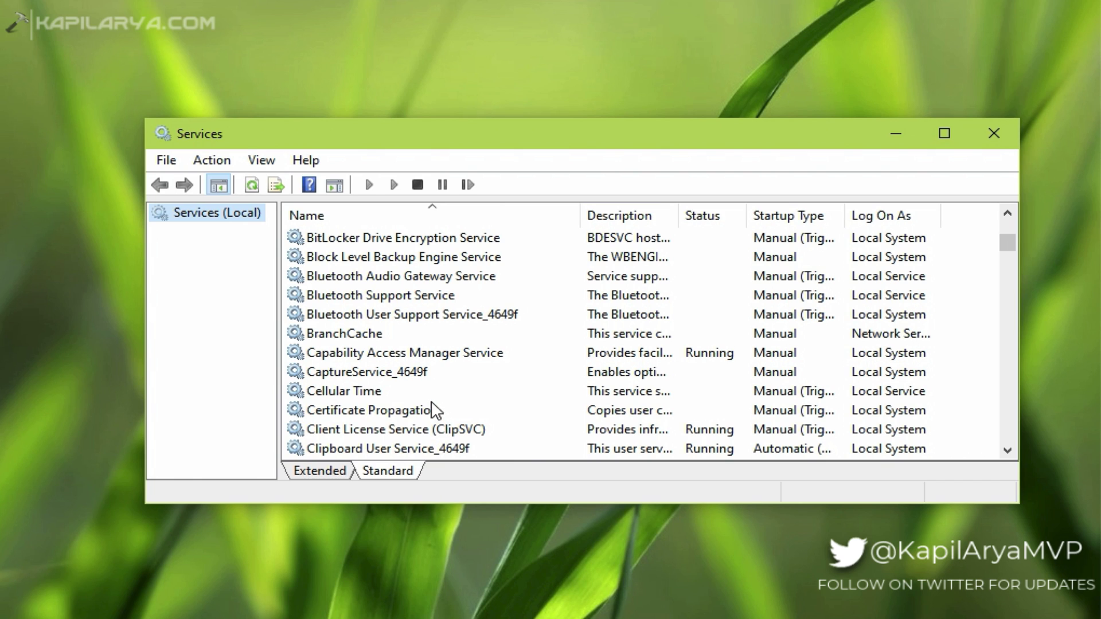
pyautogui.scroll(-2, 431, 407)
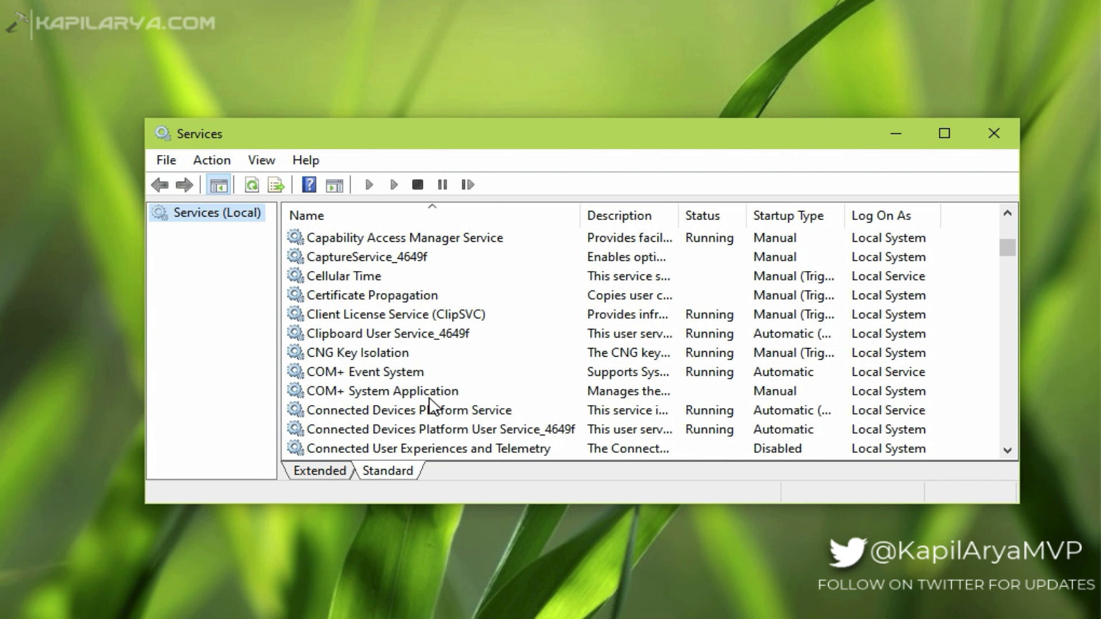
pyautogui.scroll(-3, 431, 407)
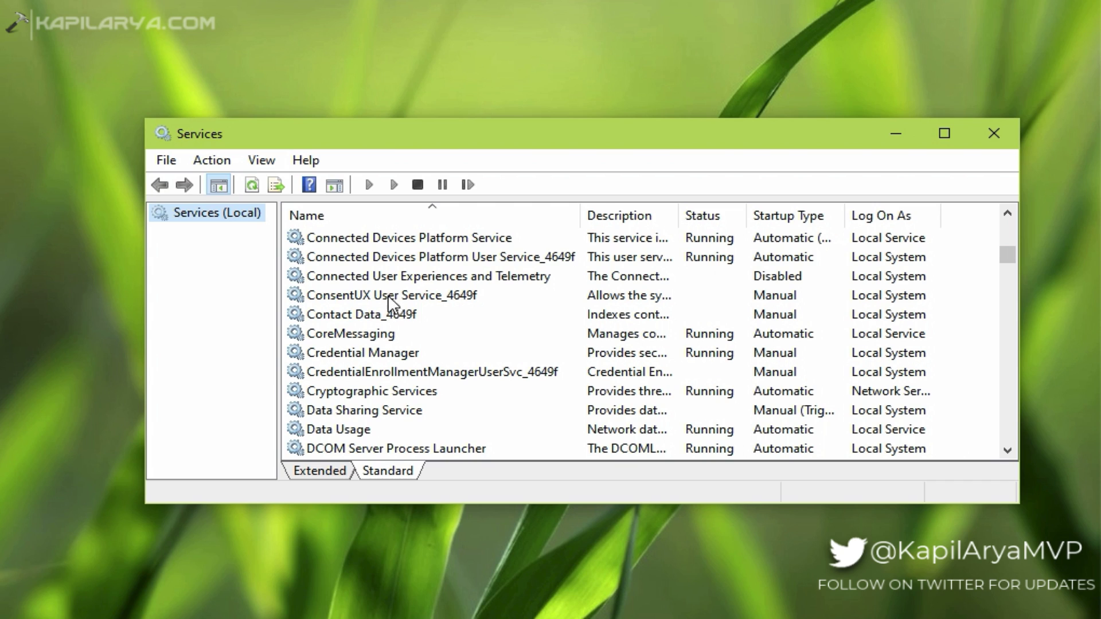
pyautogui.click(398, 278)
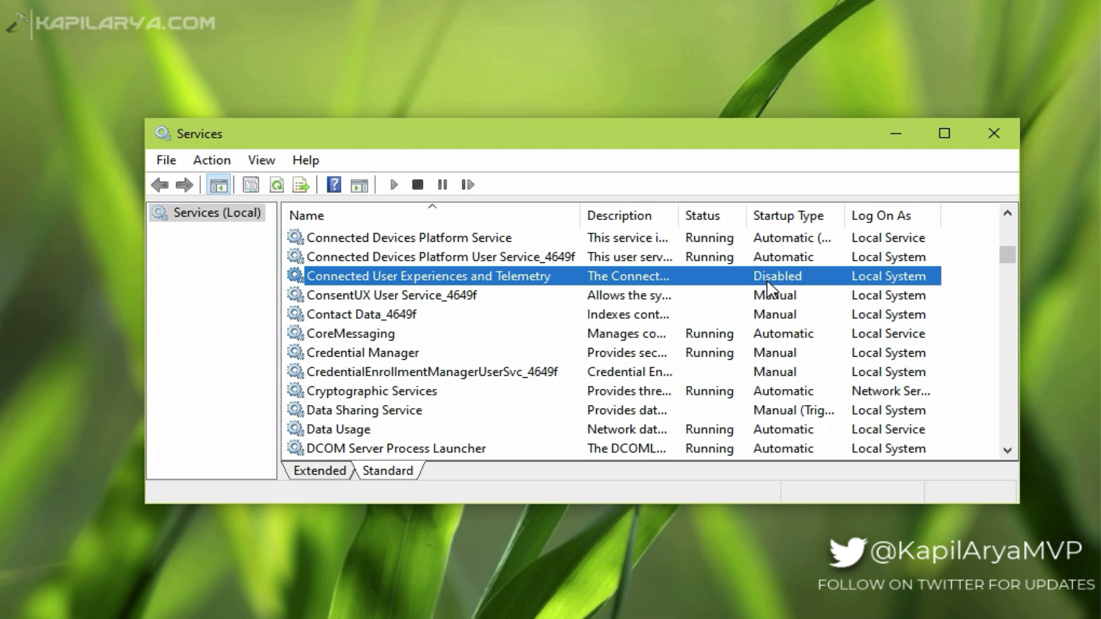
# Step: Set Connected User Experiences and Telemetry to Automatic startup, apply, and start the service
pyautogui.doubleClick(561, 280)
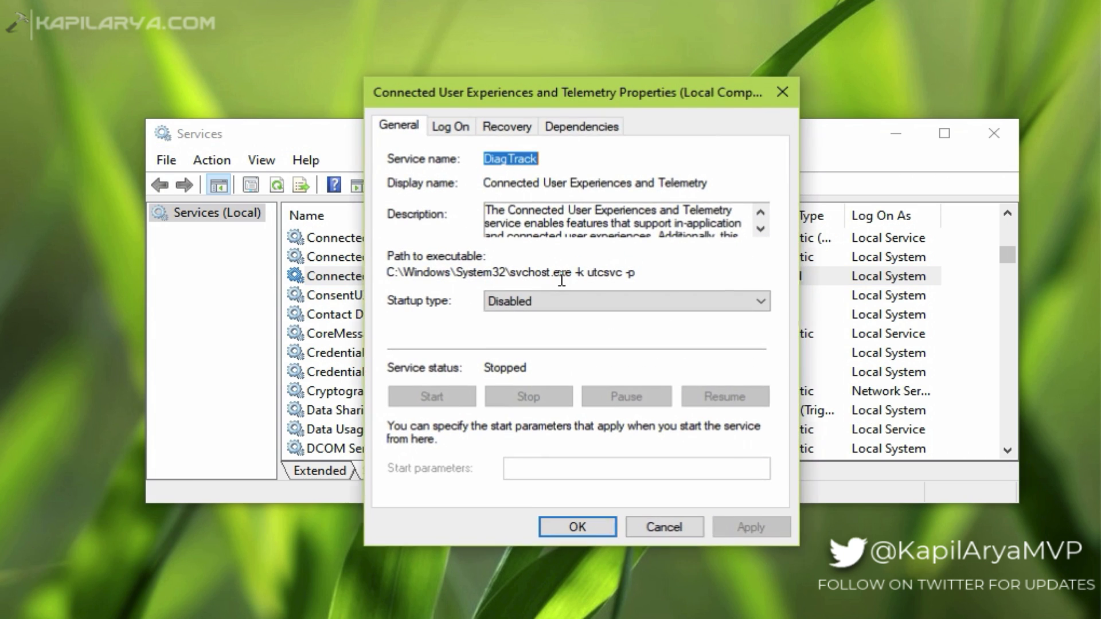
pyautogui.click(505, 301)
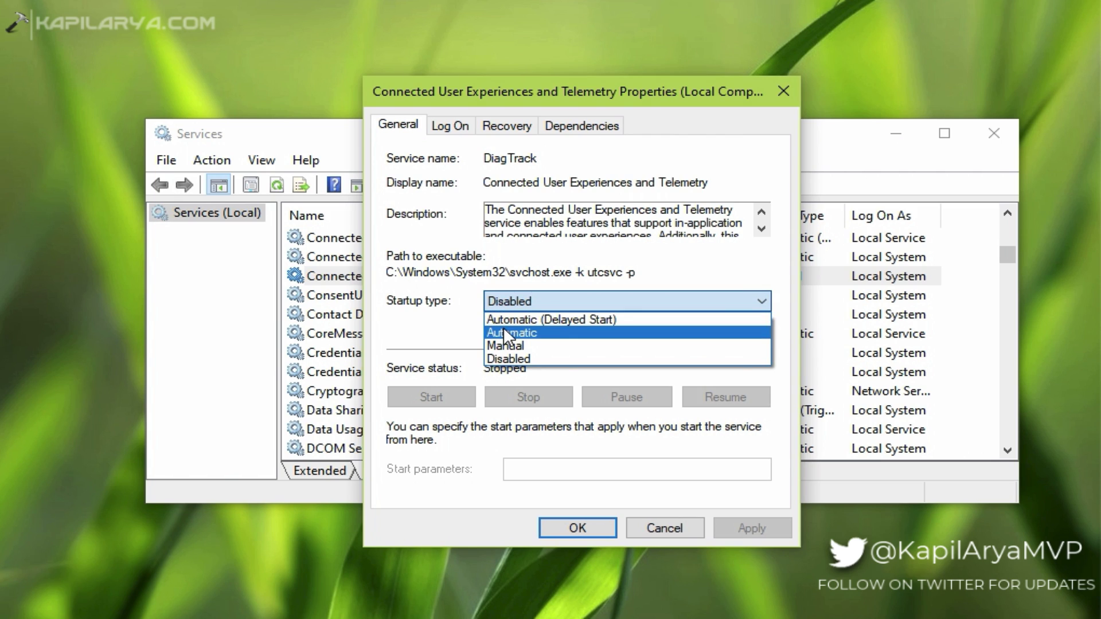
pyautogui.click(504, 332)
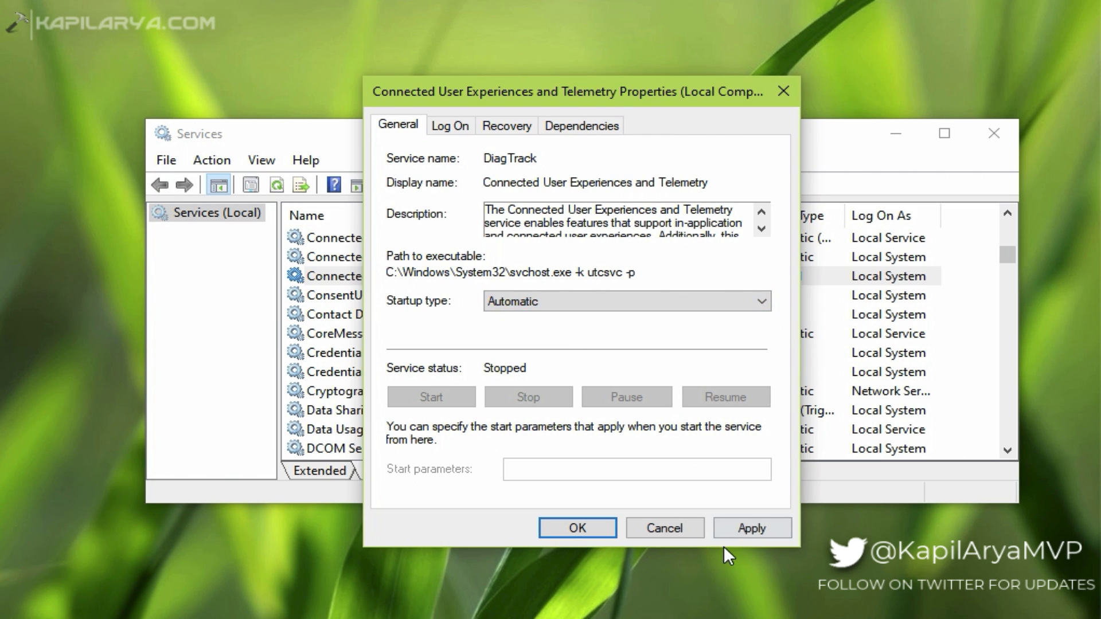
pyautogui.click(725, 532)
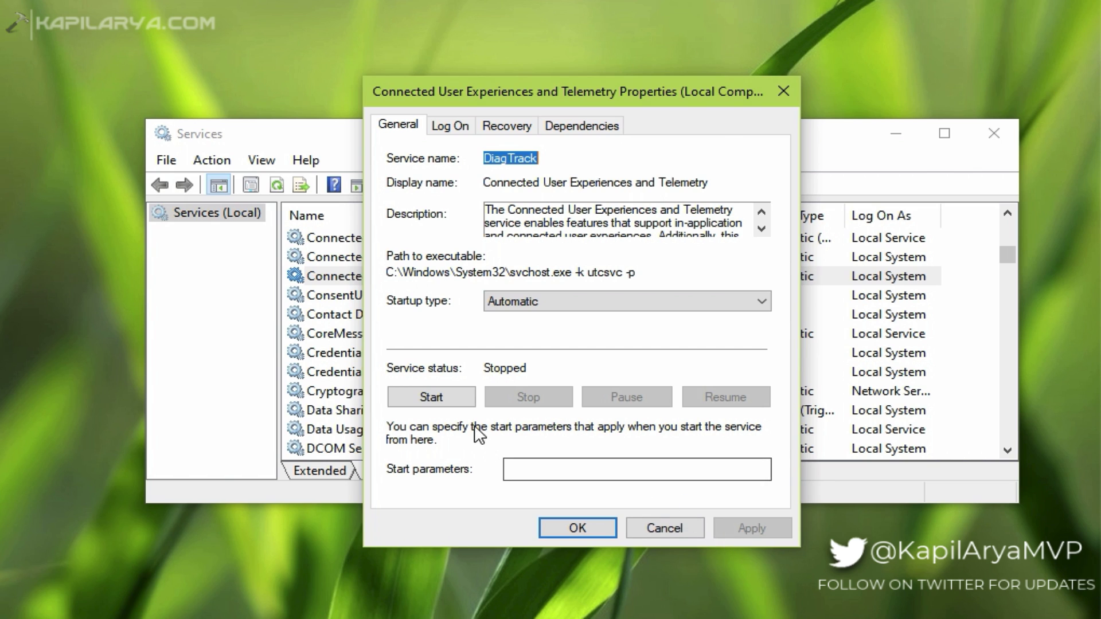
pyautogui.click(455, 396)
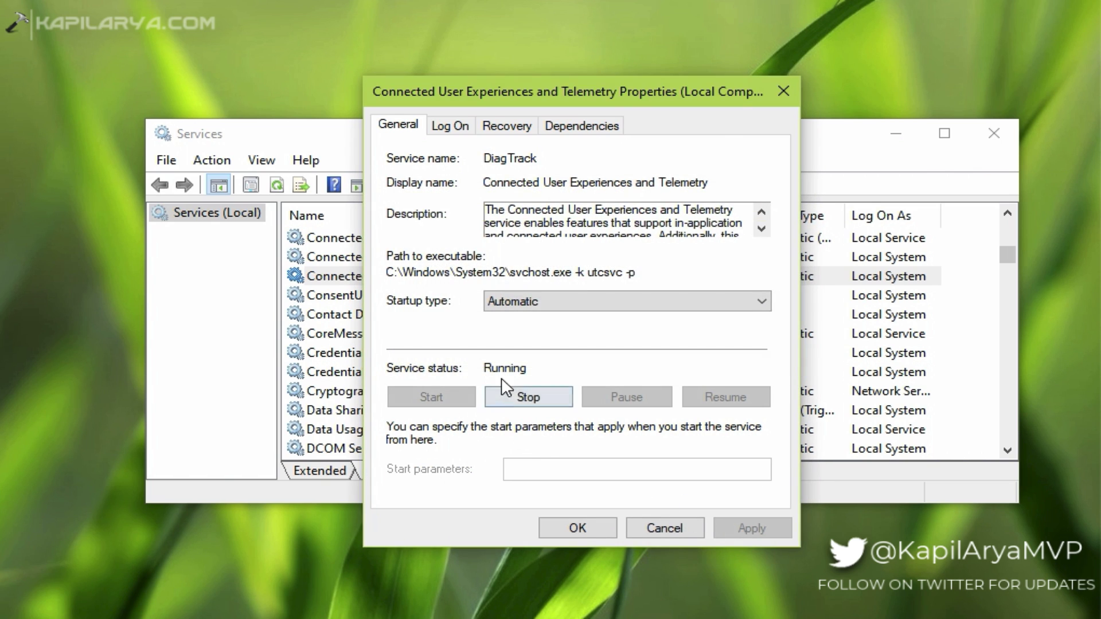
pyautogui.click(563, 529)
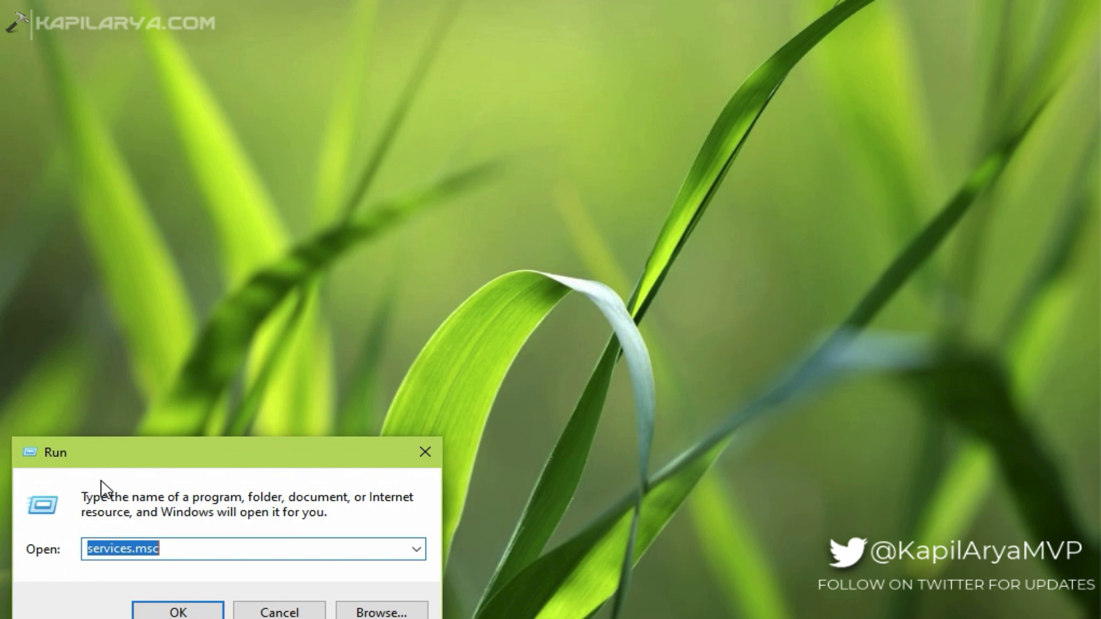
# Step: Centre the Run dialog and enter regedit as the command
pyautogui.moveTo(111, 455); pyautogui.dragTo(428, 221)
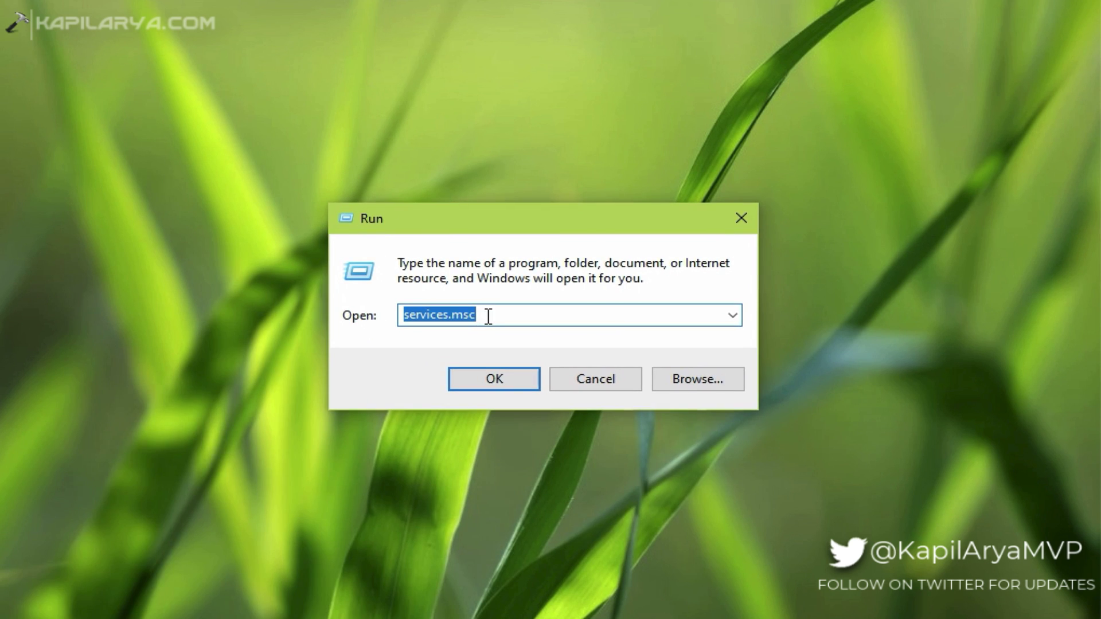
pyautogui.write('regedit')
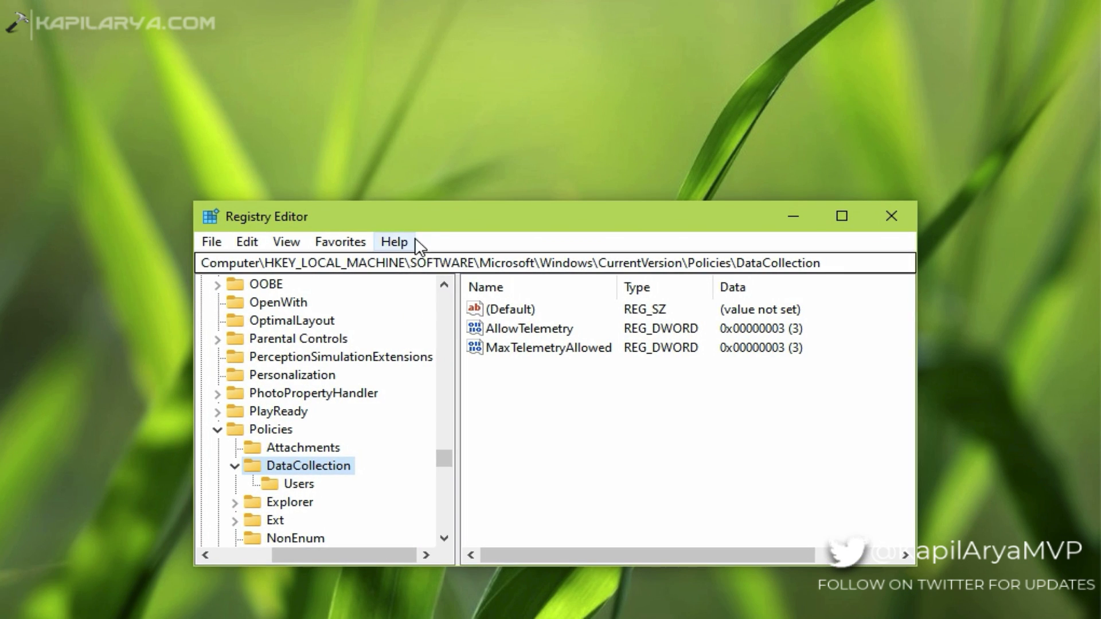
# Step: Confirm AllowTelemetry and MaxTelemetryAllowed are both 3 under the Policies\DataCollection key
pyautogui.moveTo(421, 212); pyautogui.dragTo(447, 142)
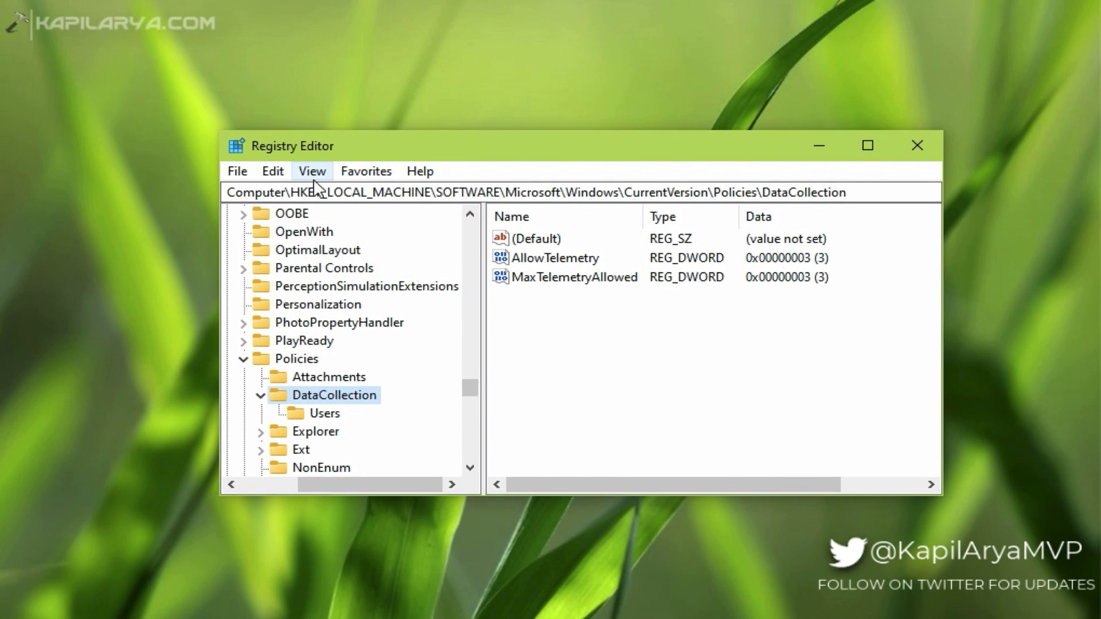
pyautogui.click(293, 193)
pyautogui.moveTo(293, 193); pyautogui.dragTo(870, 196)
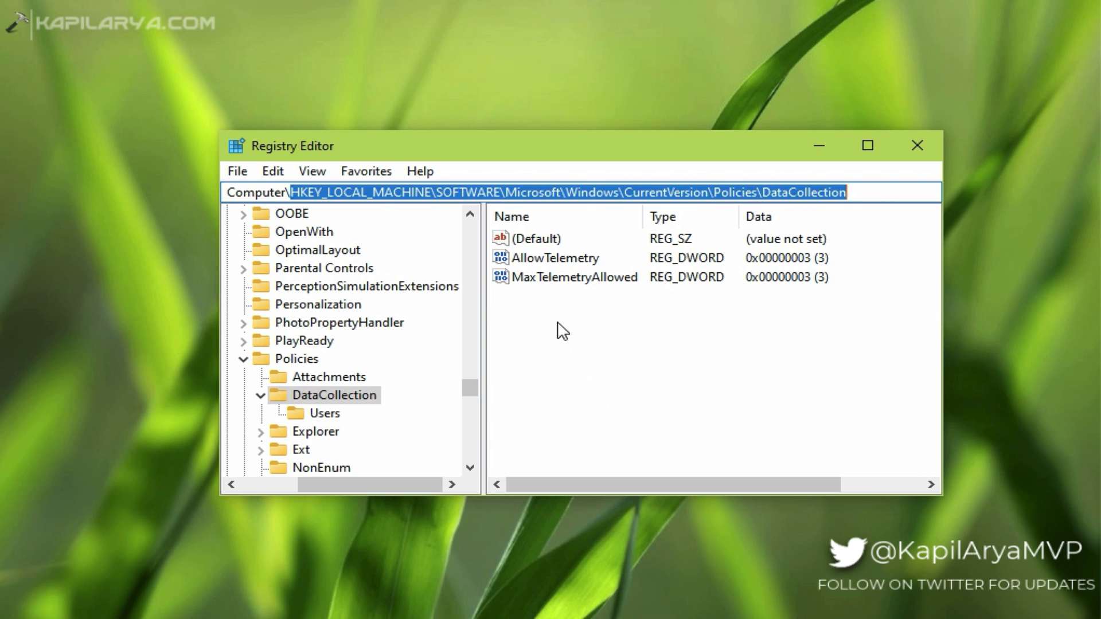
pyautogui.click(317, 395)
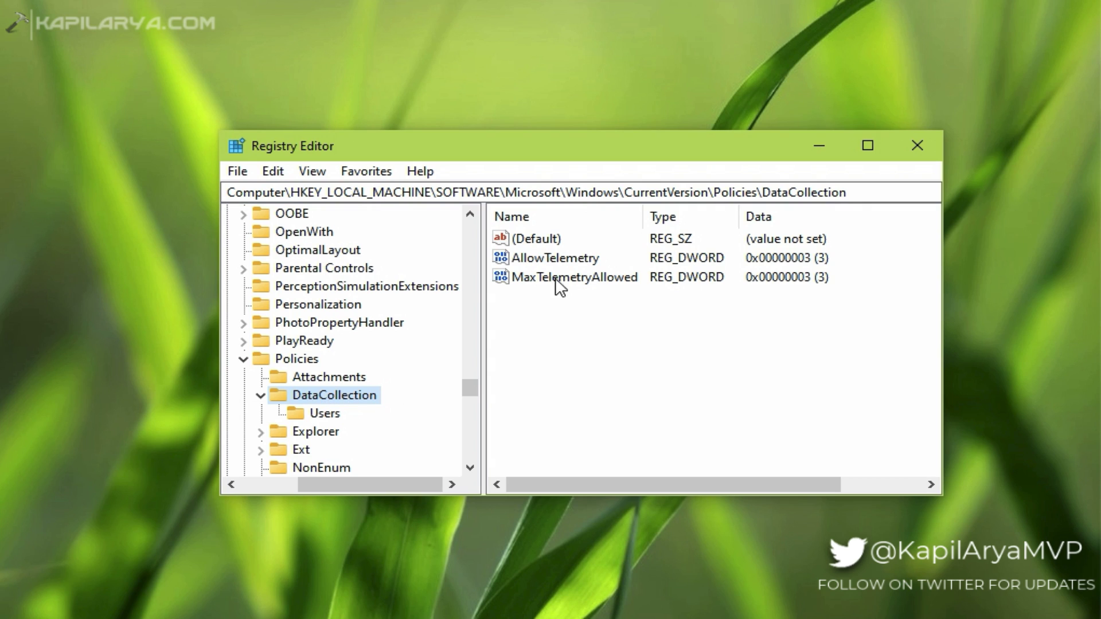
pyautogui.click(565, 257)
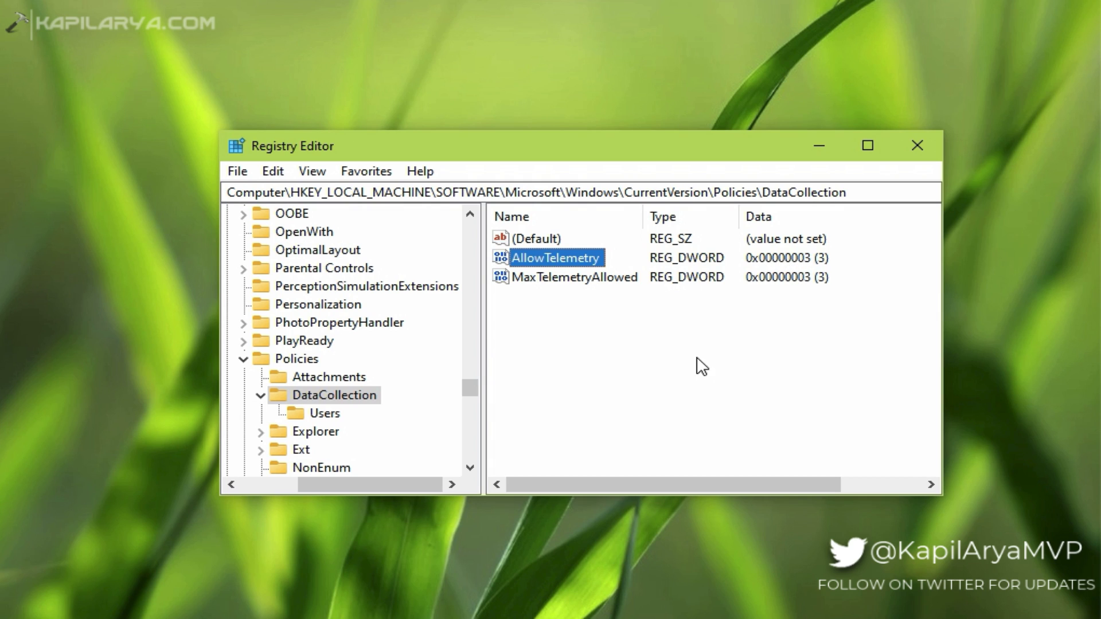
pyautogui.click(578, 344)
pyautogui.rightClick(569, 316)
pyautogui.moveTo(581, 321)
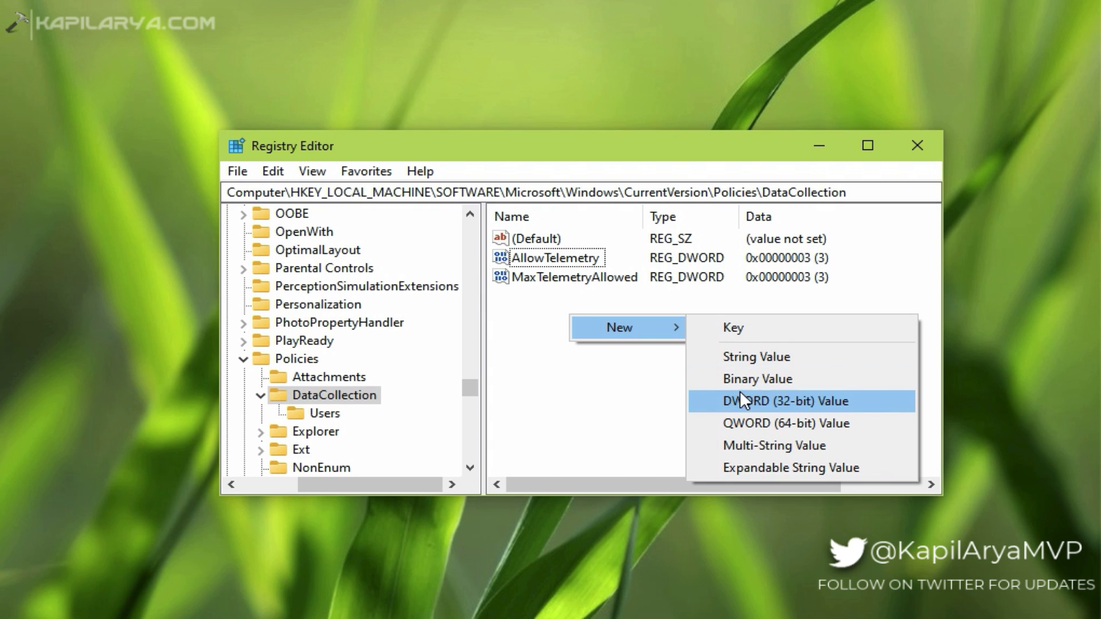
pyautogui.click(844, 397)
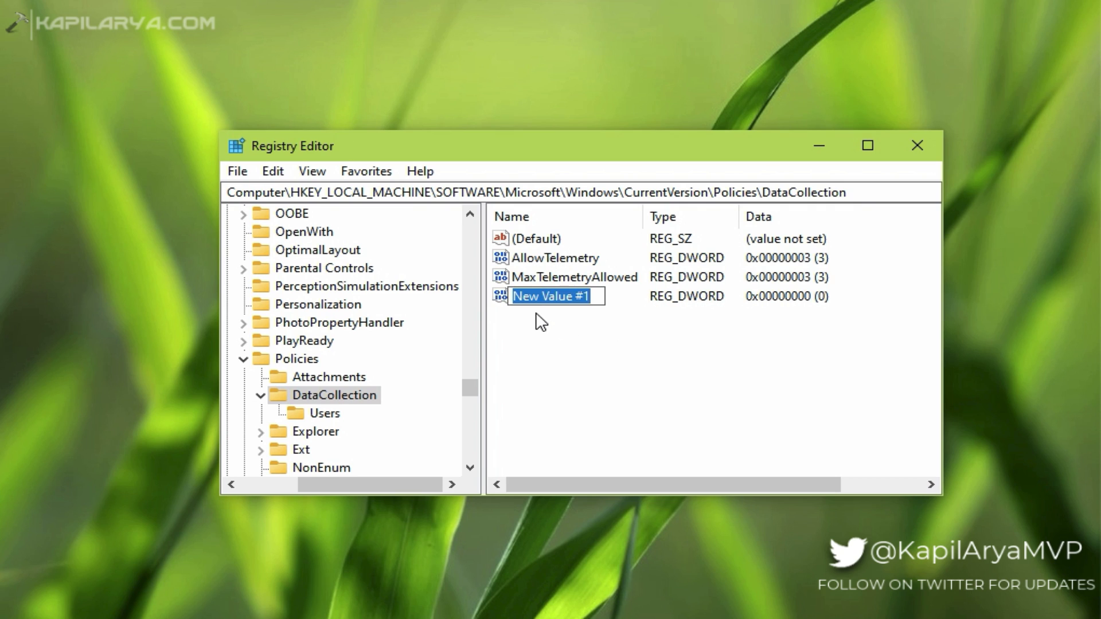
pyautogui.press('Return')
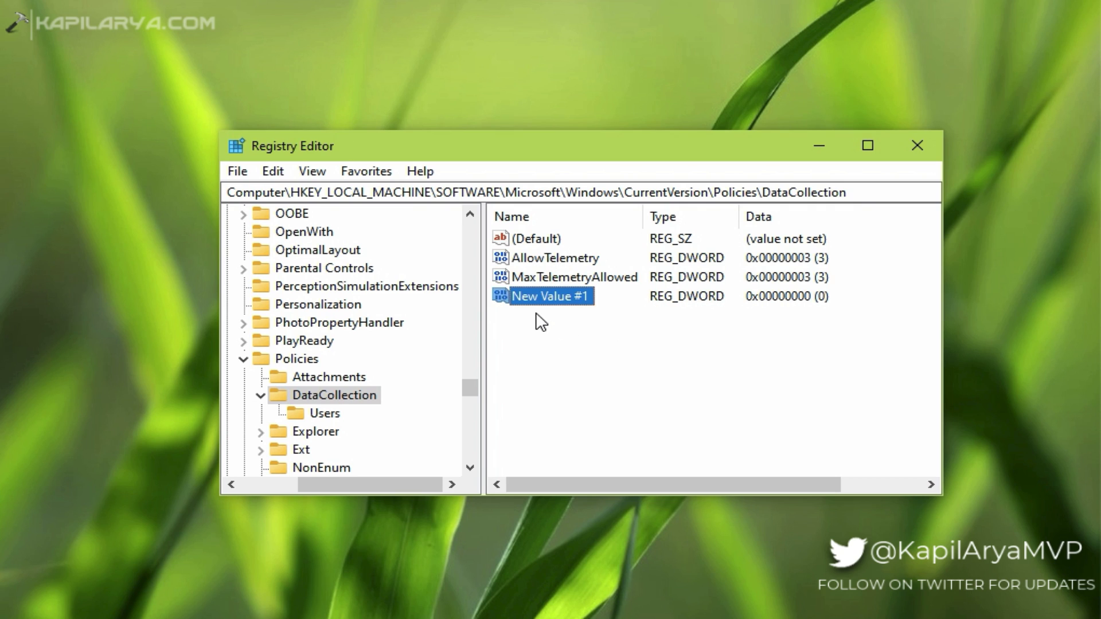
pyautogui.doubleClick(511, 293)
pyautogui.click(343, 340)
pyautogui.press('BackSpace')
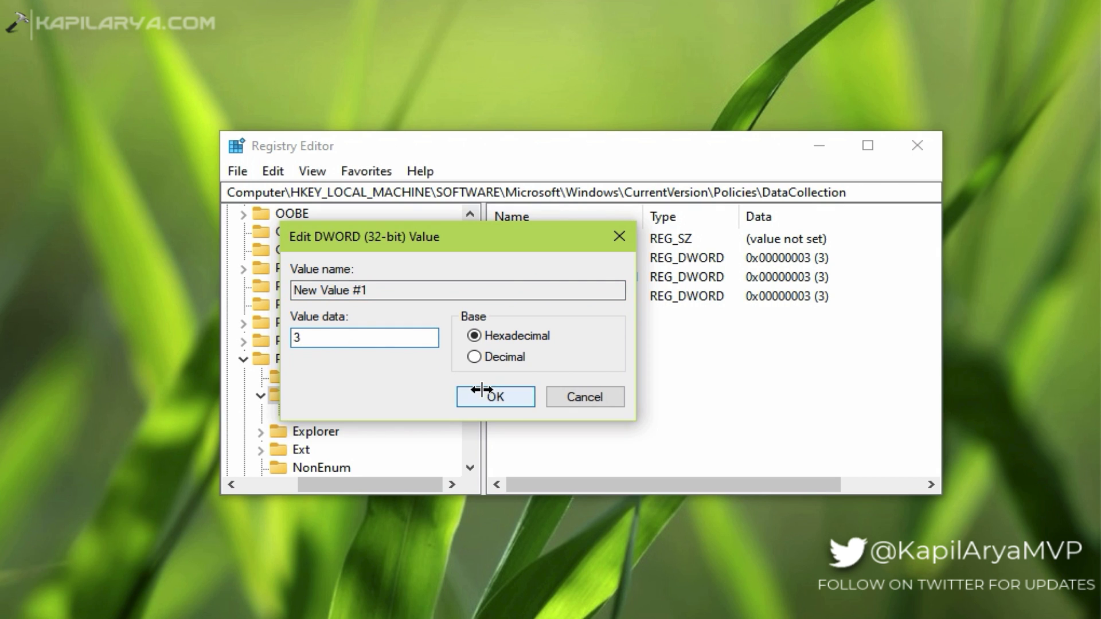
pyautogui.click(482, 396)
pyautogui.rightClick(569, 310)
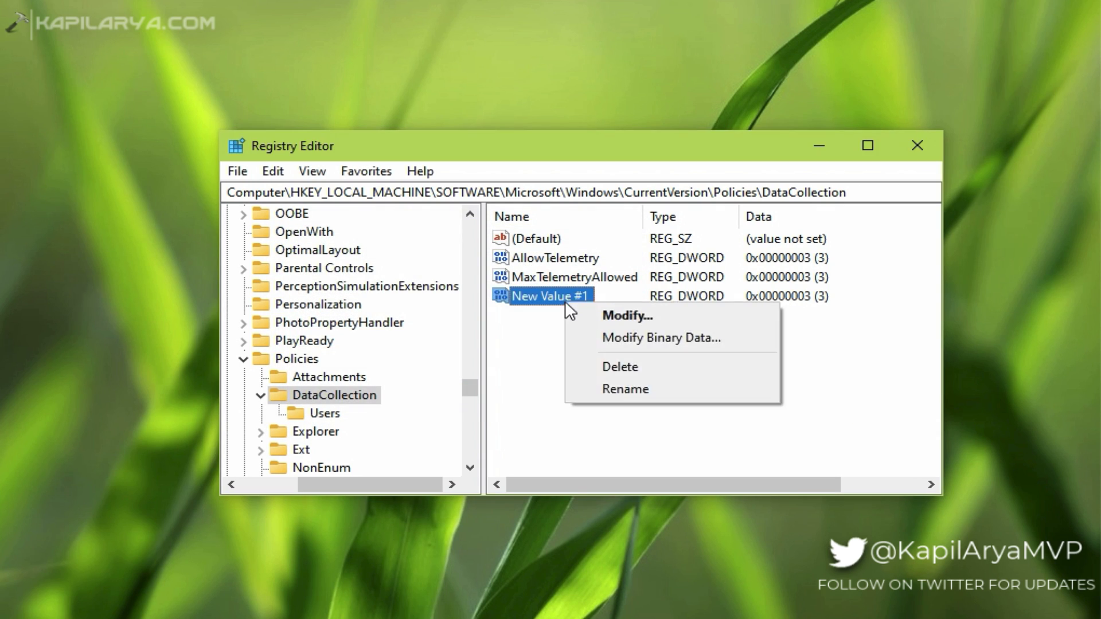
pyautogui.click(596, 364)
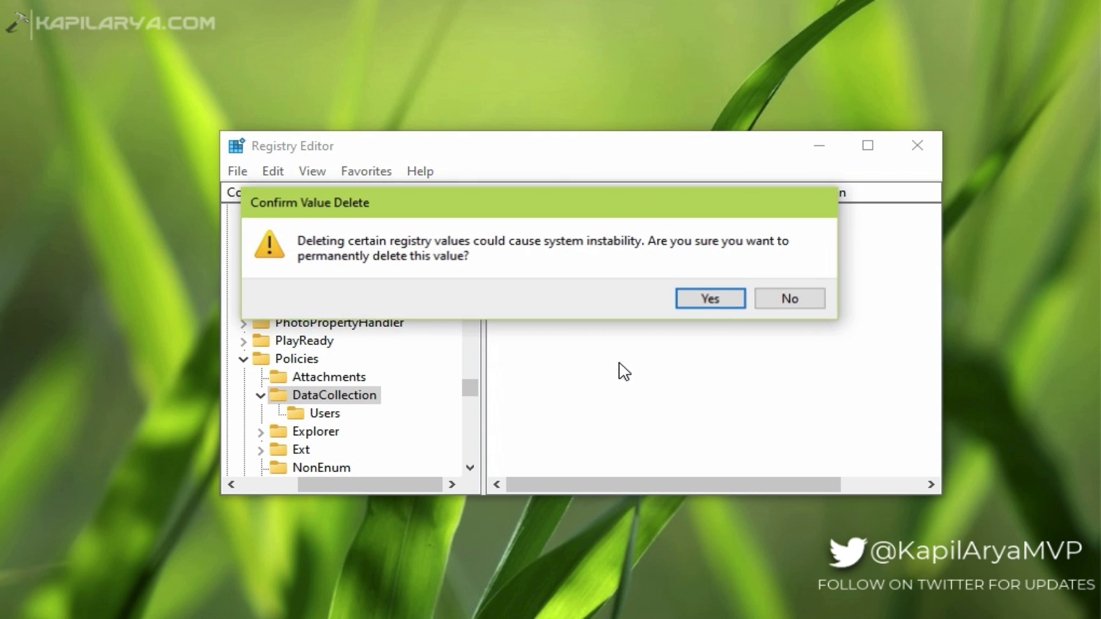
pyautogui.click(737, 299)
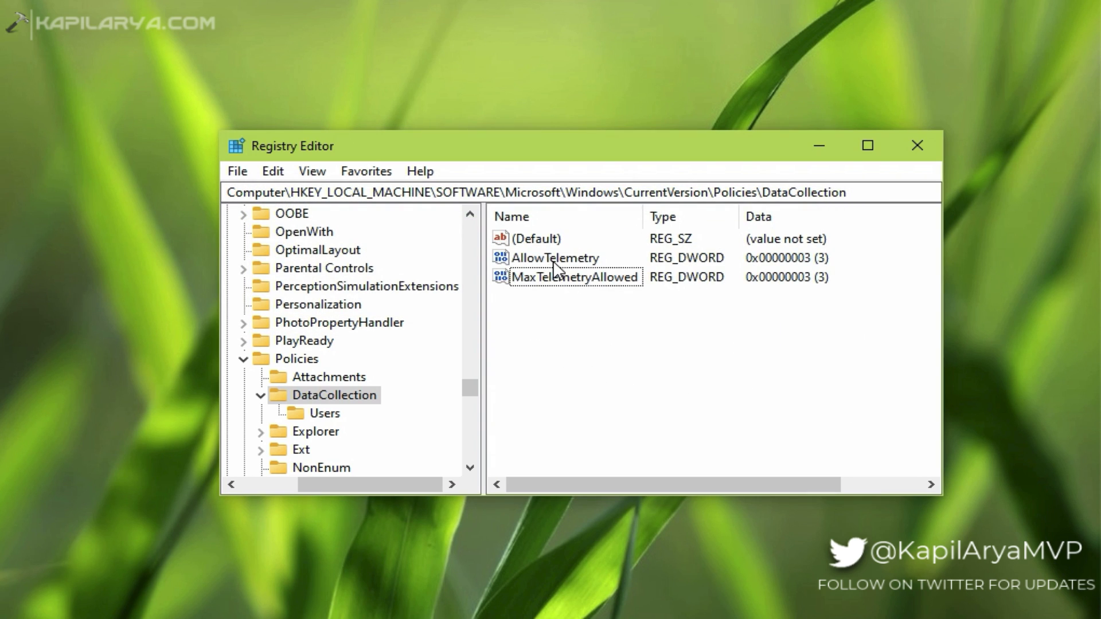
pyautogui.click(594, 256)
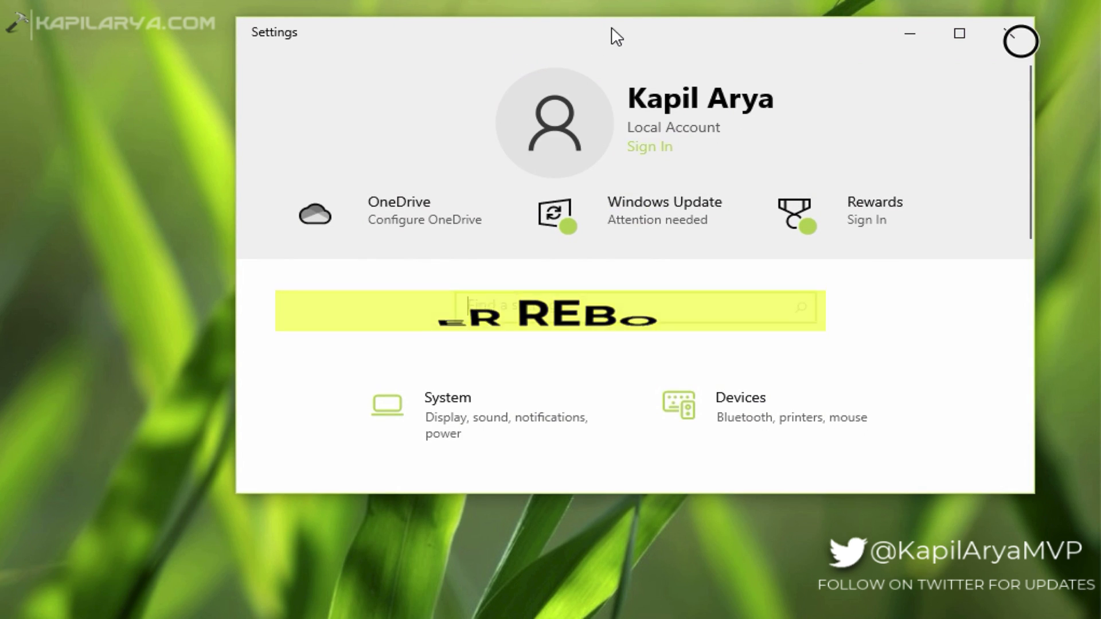
# Step: Reopen Update & Security > Windows Insider Program, which now offers to link an Insider account
pyautogui.moveTo(609, 34); pyautogui.dragTo(505, 59)
pyautogui.scroll(-10, 547, 448)
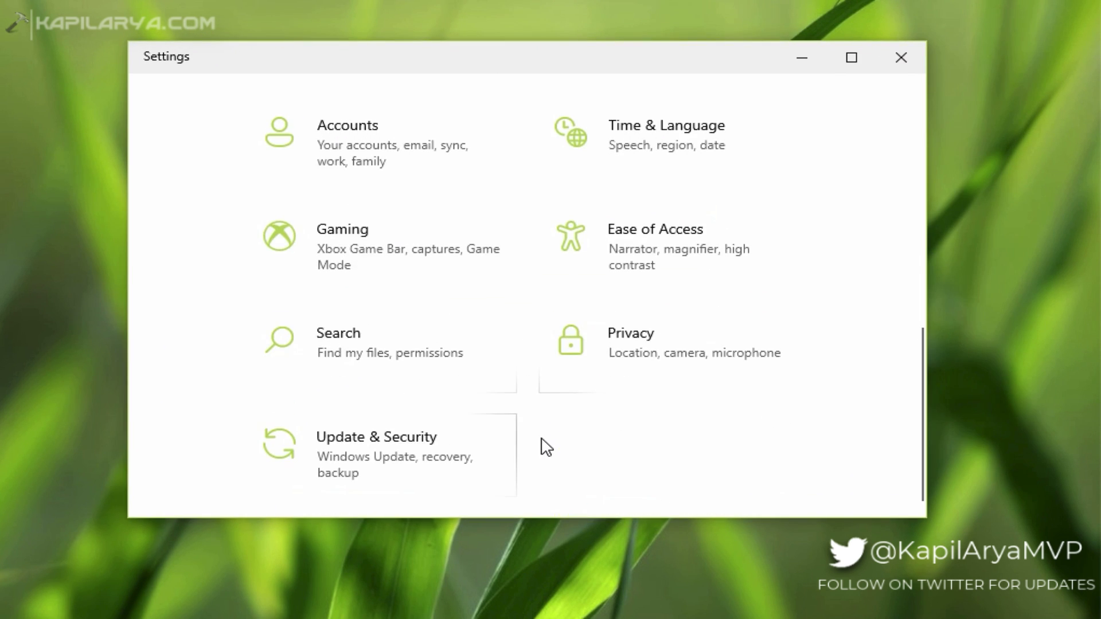
pyautogui.click(432, 437)
pyautogui.scroll(-5, 432, 437)
pyautogui.click(355, 408)
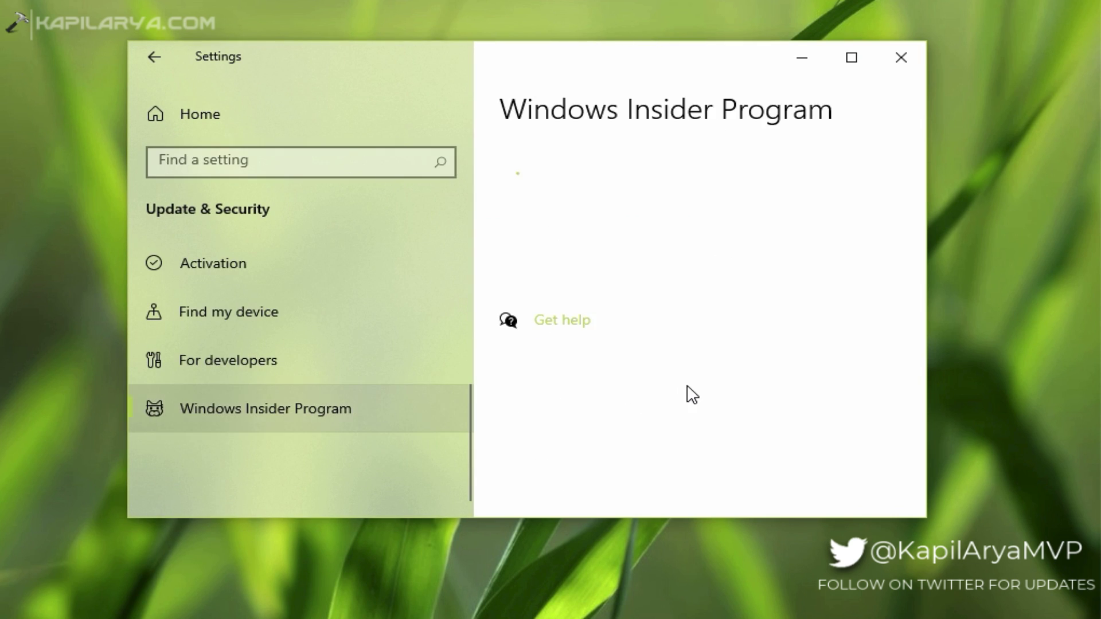